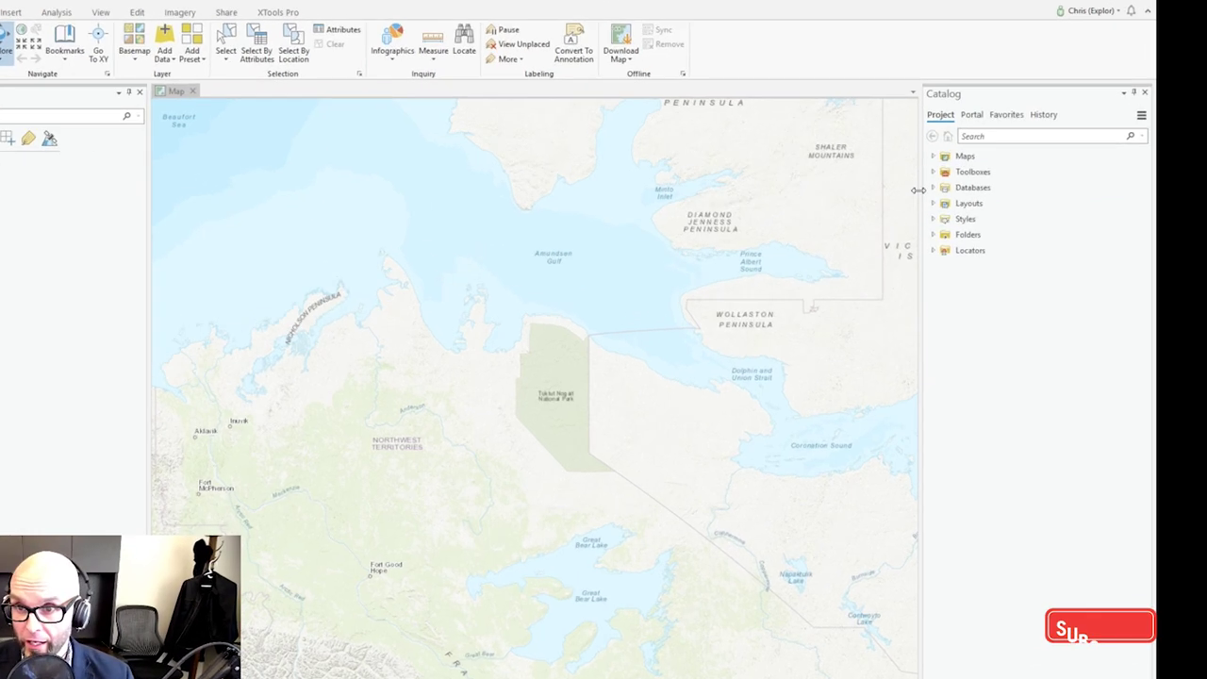
Add the EG18_HiRes raster from Science_Poster_Raster.gdb to the map
left_click(931, 186)
left_click(941, 218)
left_click(993, 235)
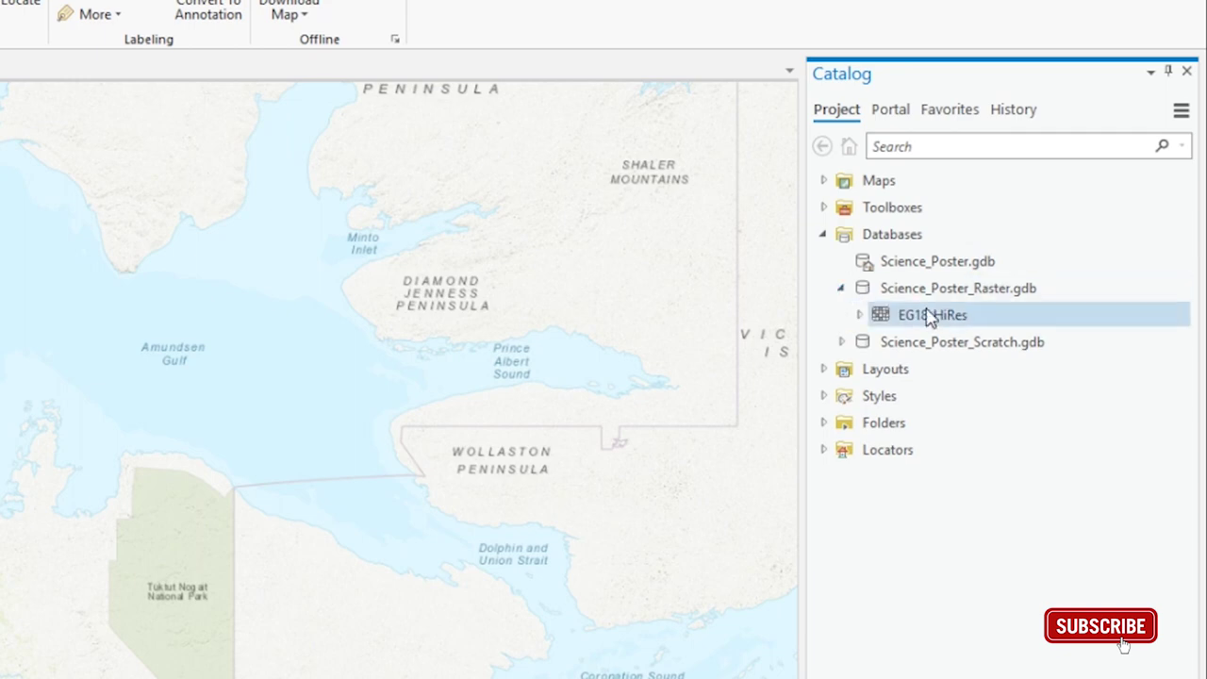
left_click_drag(932, 320, 131, 313)
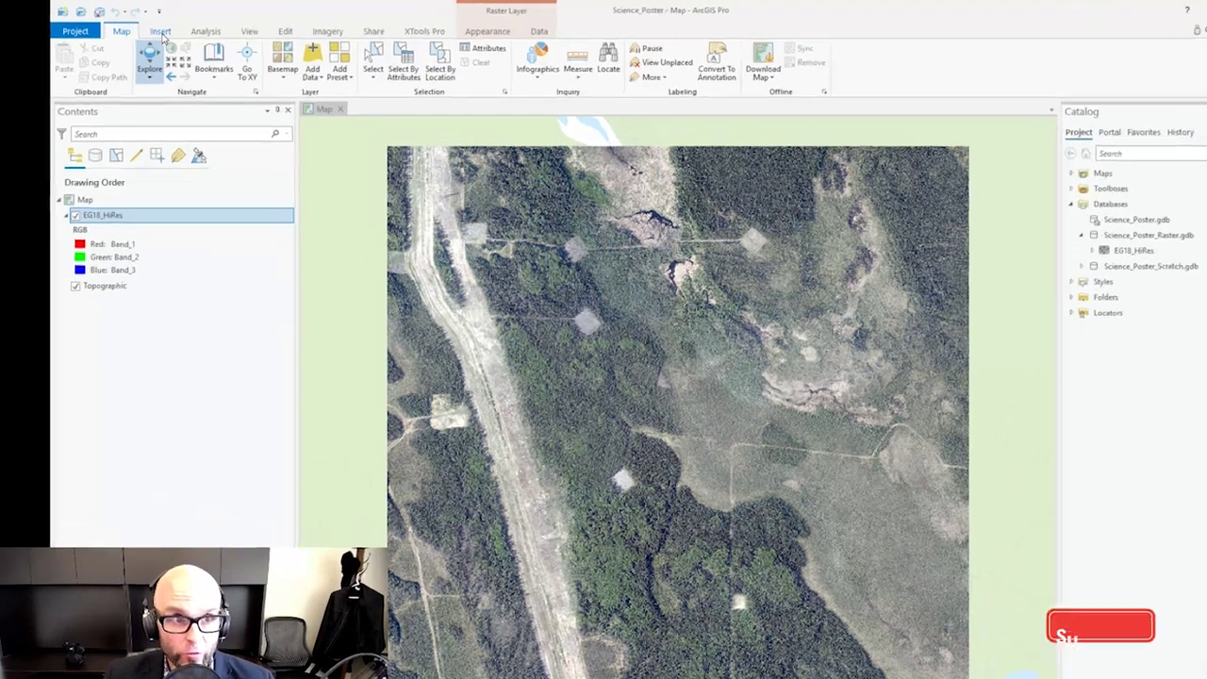
left_click(160, 31)
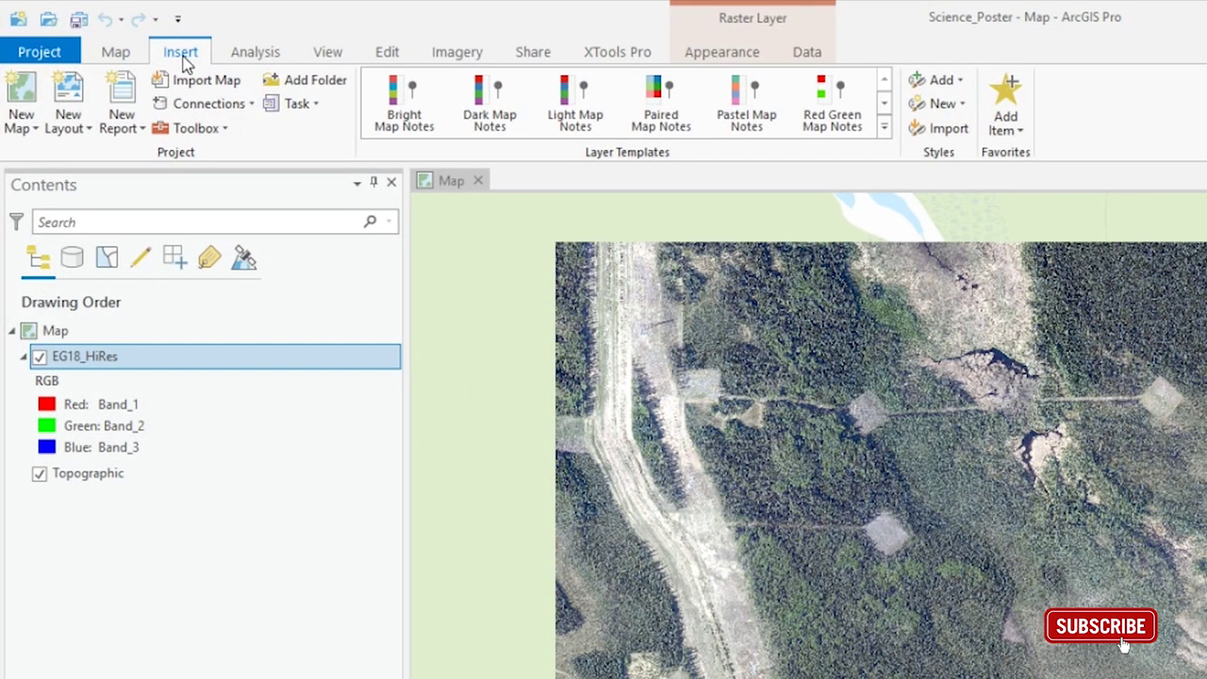
Create a new ANSI Portrait Letter 8.5 × 11 in layout
left_click(82, 138)
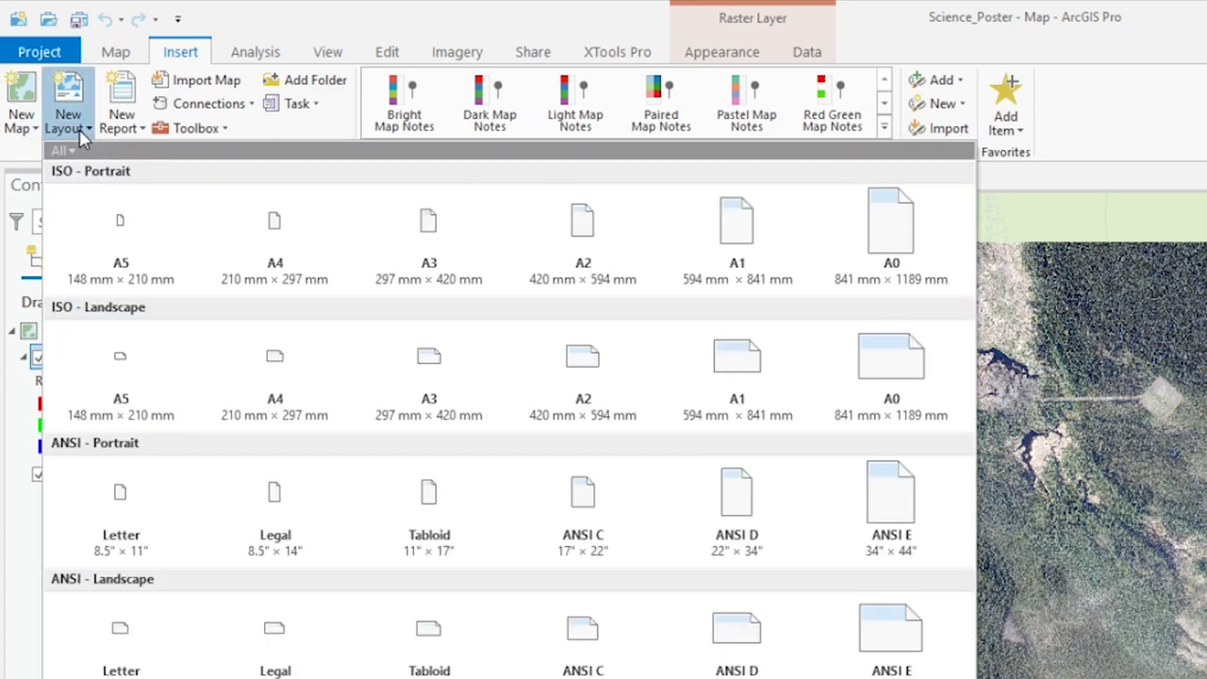
left_click(172, 545)
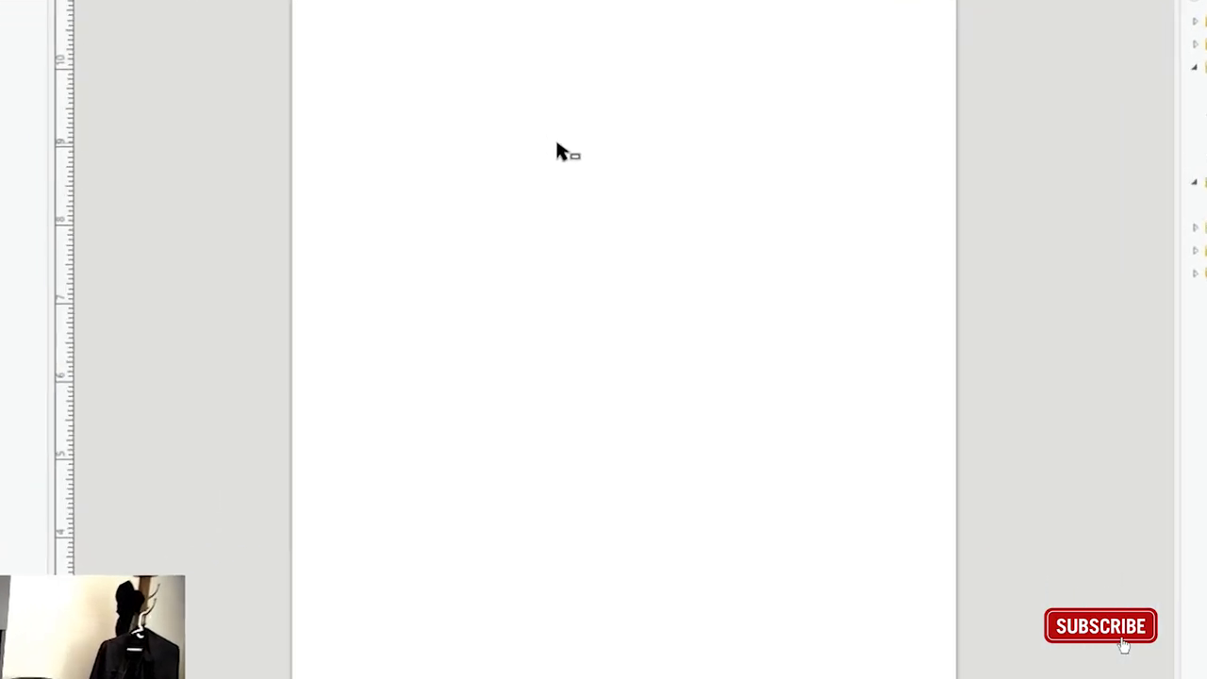
Set the layout's page setup to a custom 95 in wide by 44 in high sheet
right_click(572, 223)
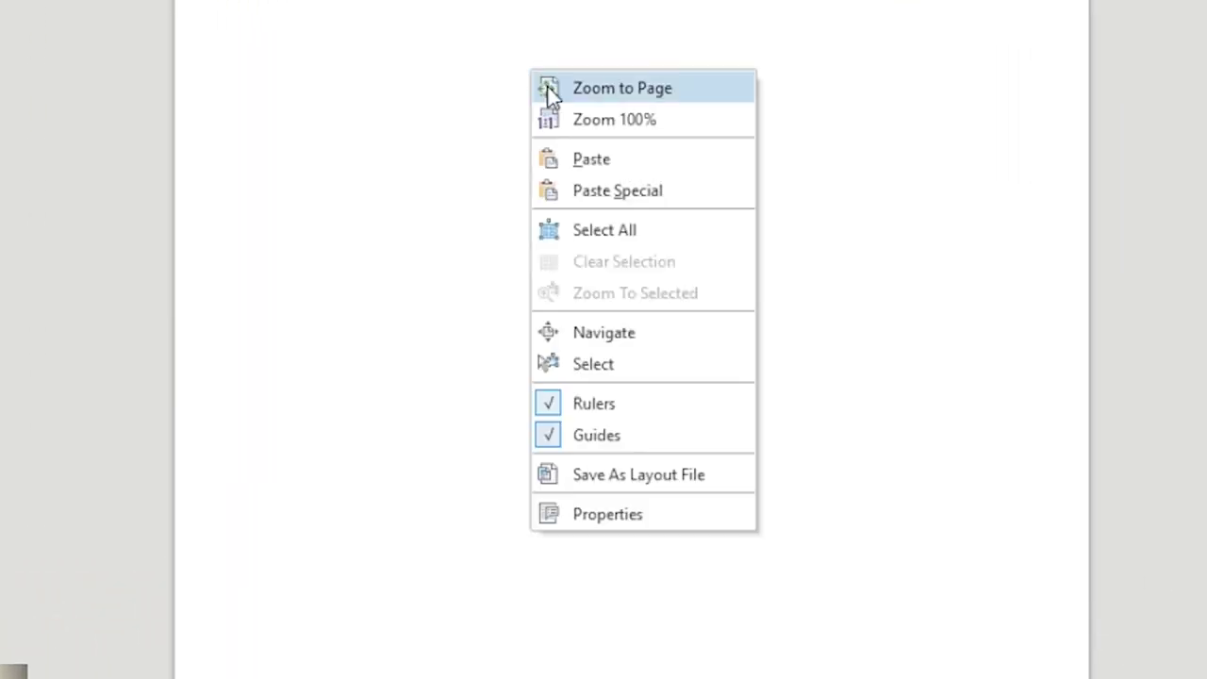
left_click(623, 516)
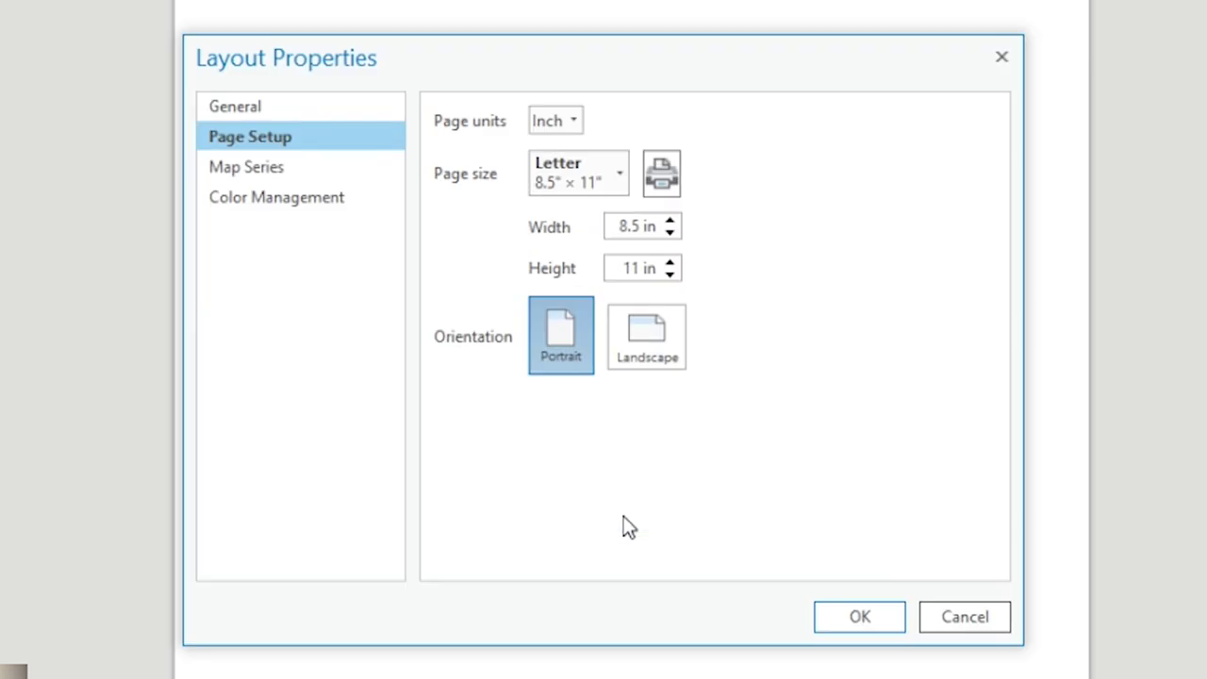
triple_click(638, 229)
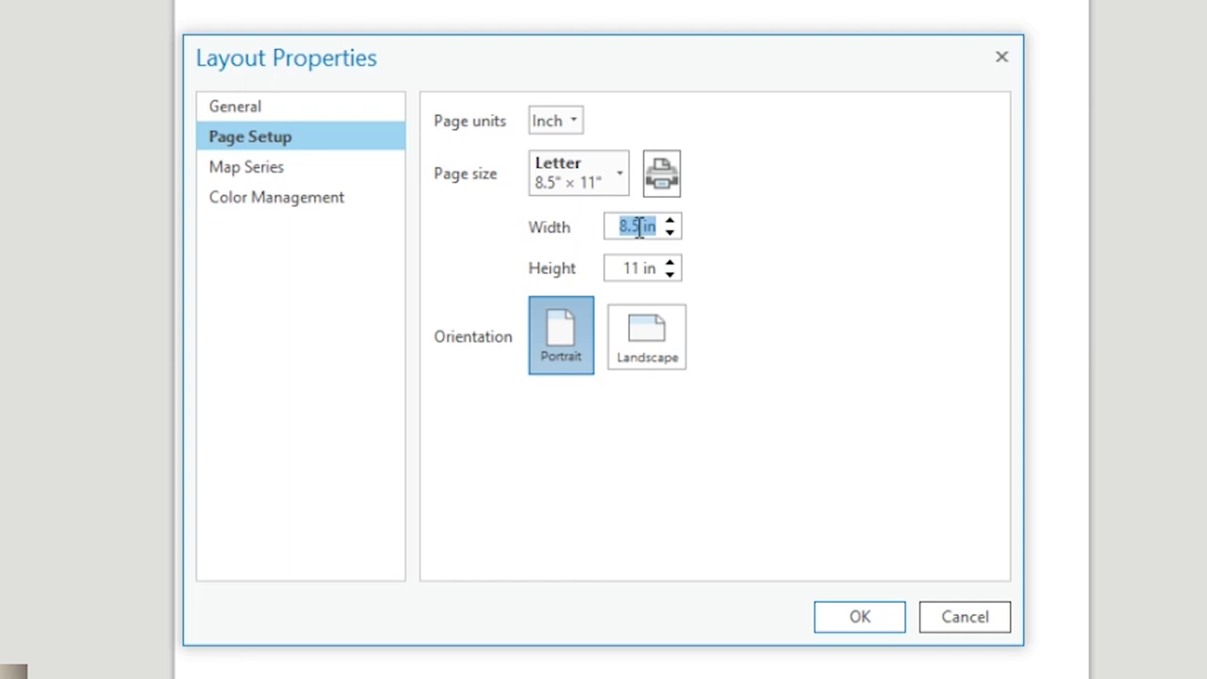
type("95")
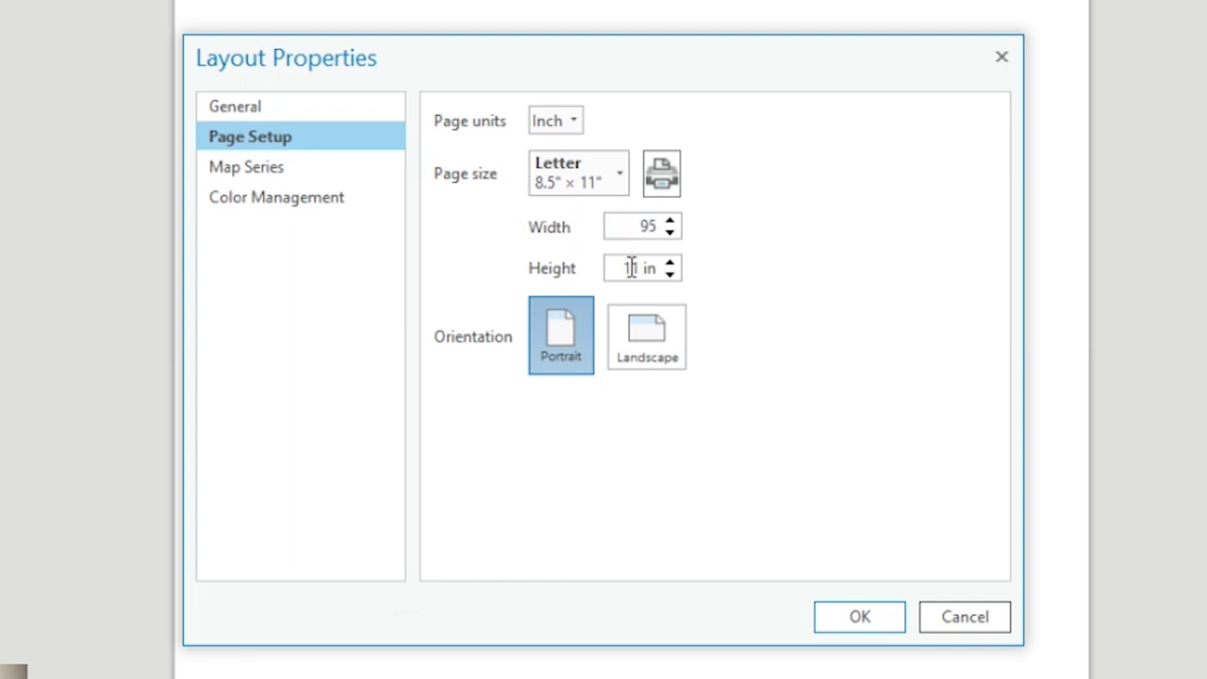
triple_click(630, 268)
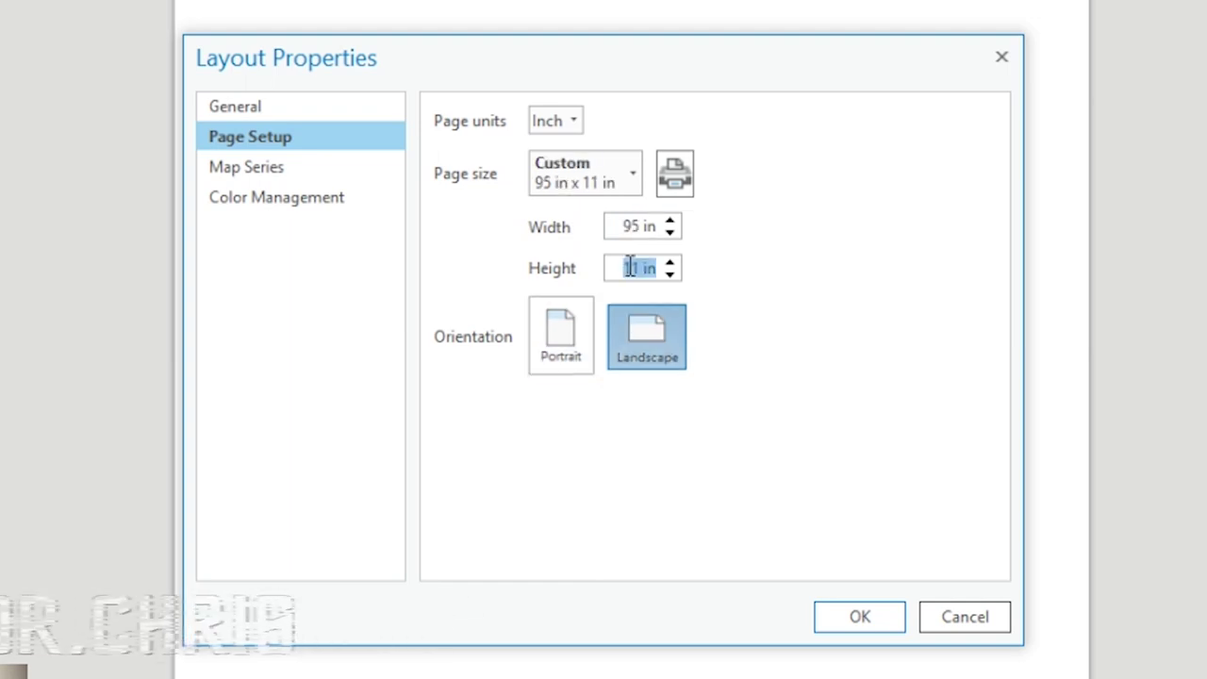
type("44")
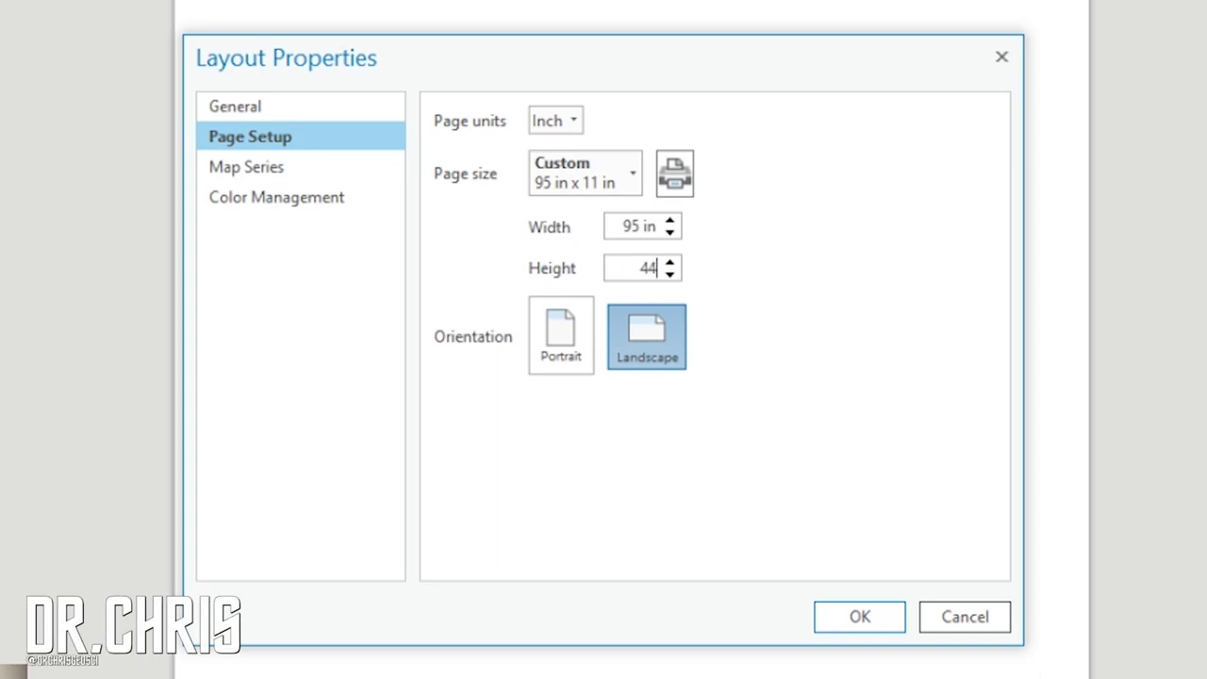
key("Return")
left_click(829, 615)
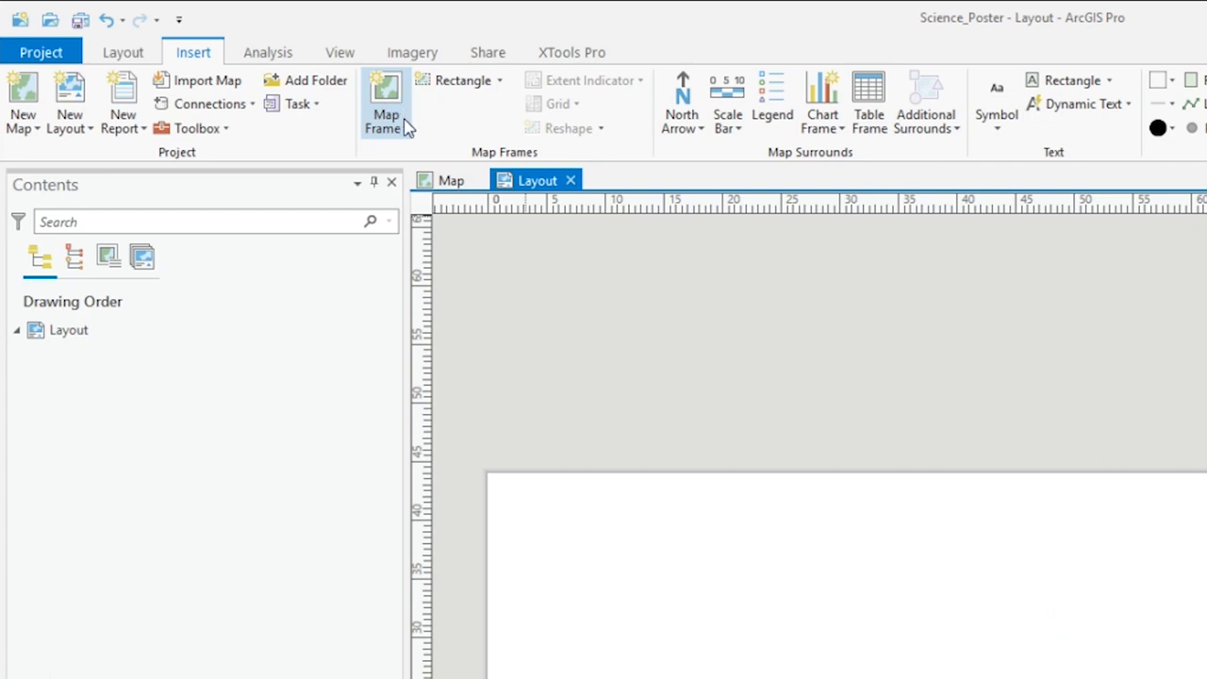
Insert a map frame of the 1:8,408 map and drag it onto the page
left_click(406, 132)
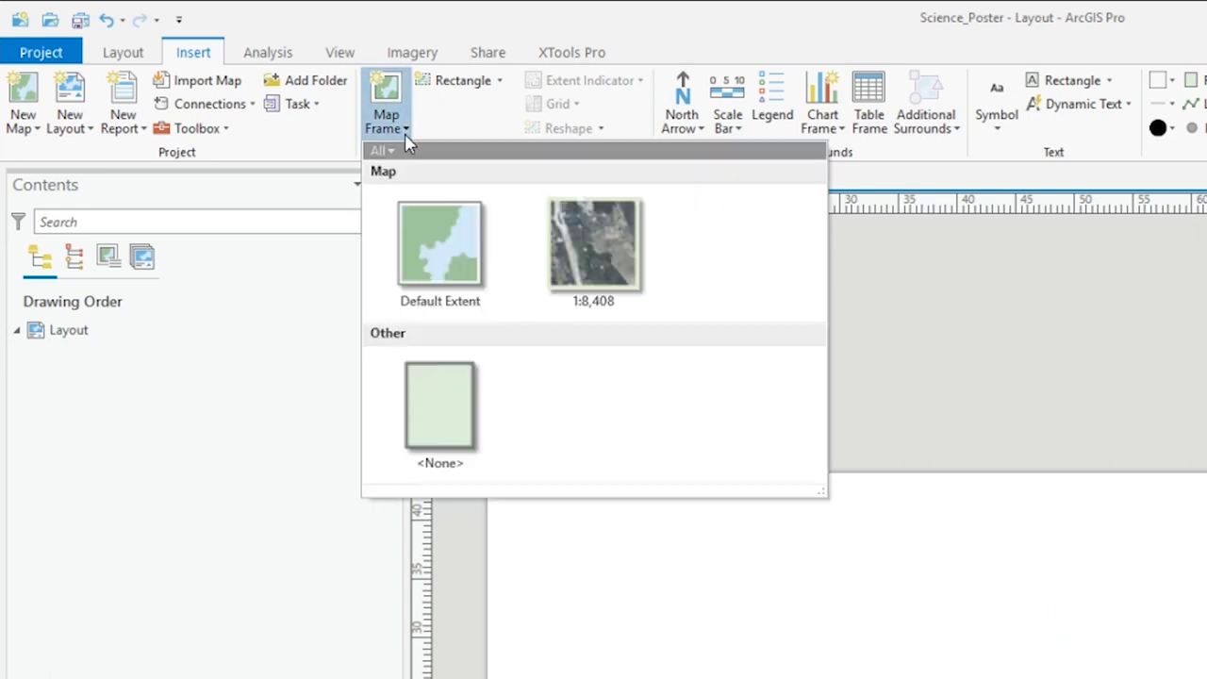
left_click(588, 280)
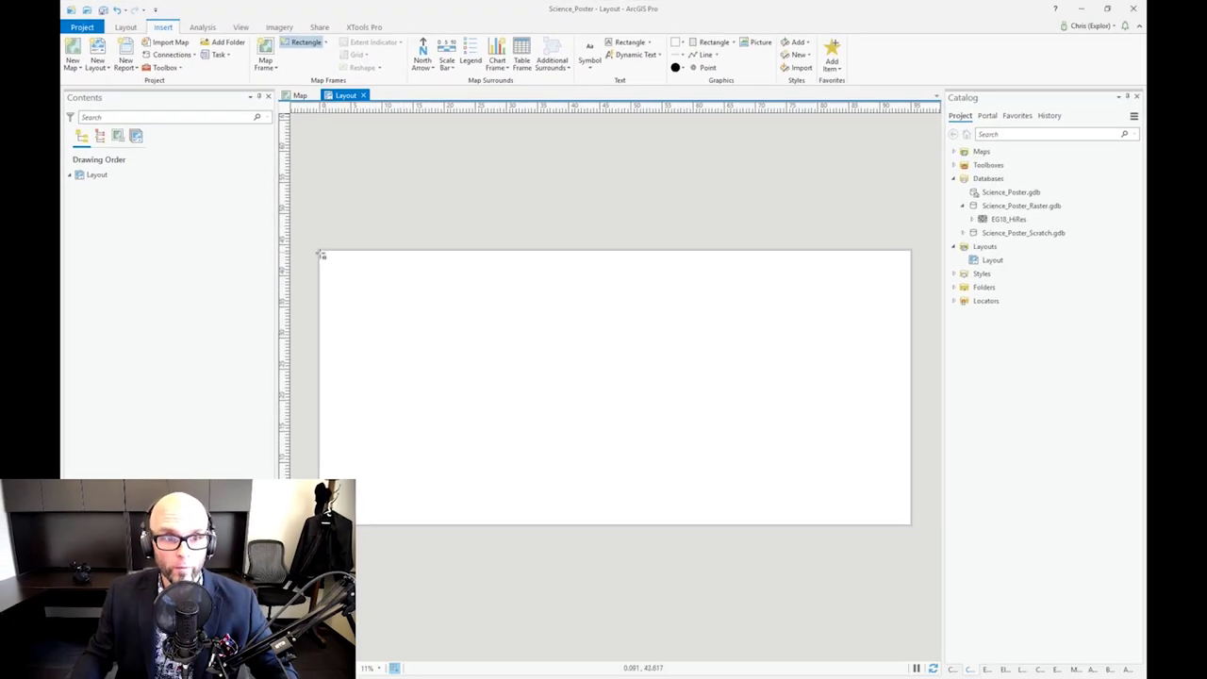
left_click(320, 253)
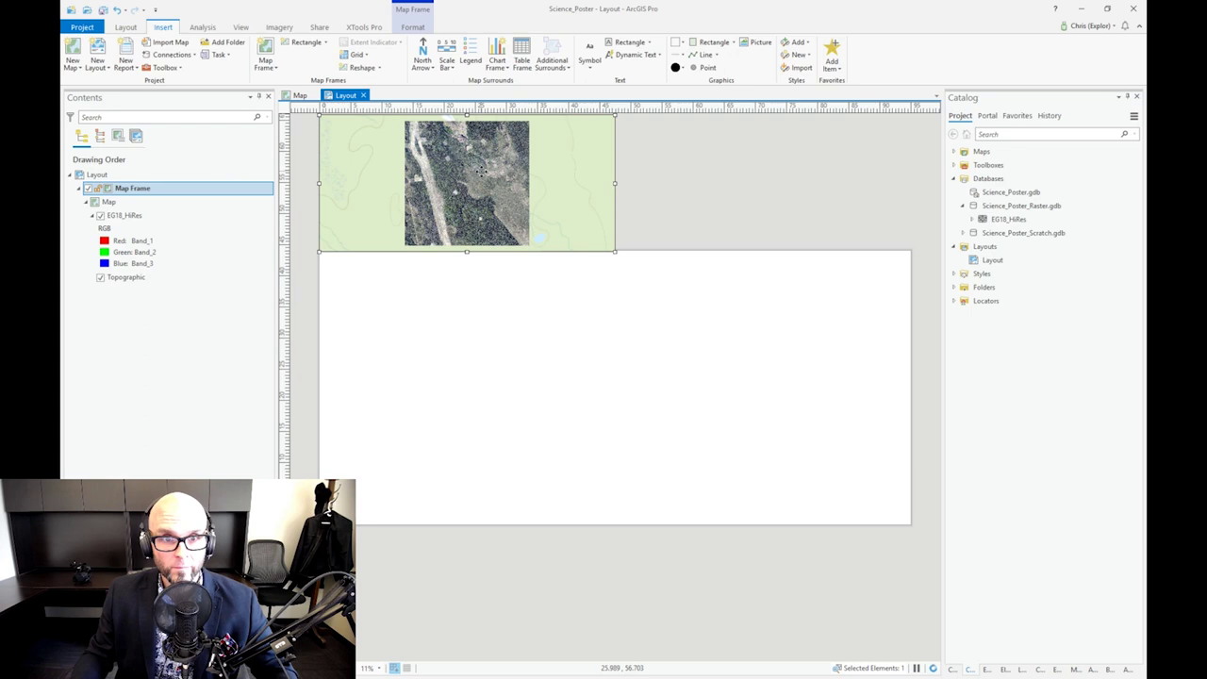
left_click_drag(491, 183, 613, 340)
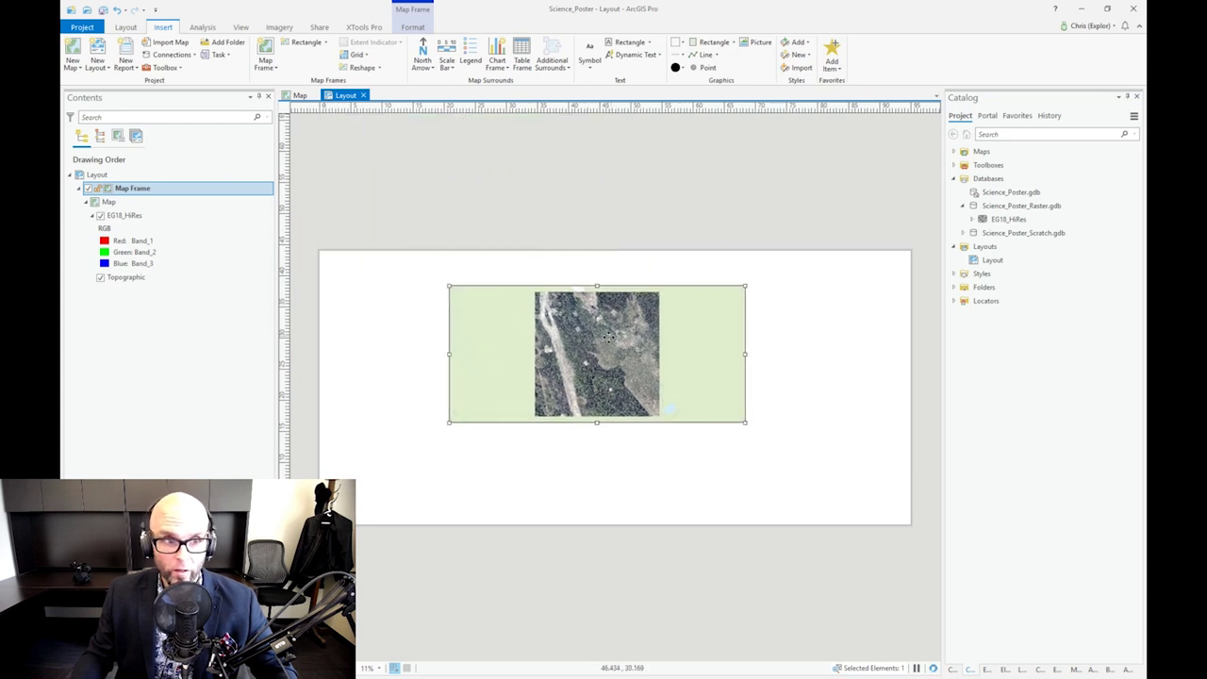
Give the map frame a Placement width of 95 in and height of 44 in
right_click(613, 341)
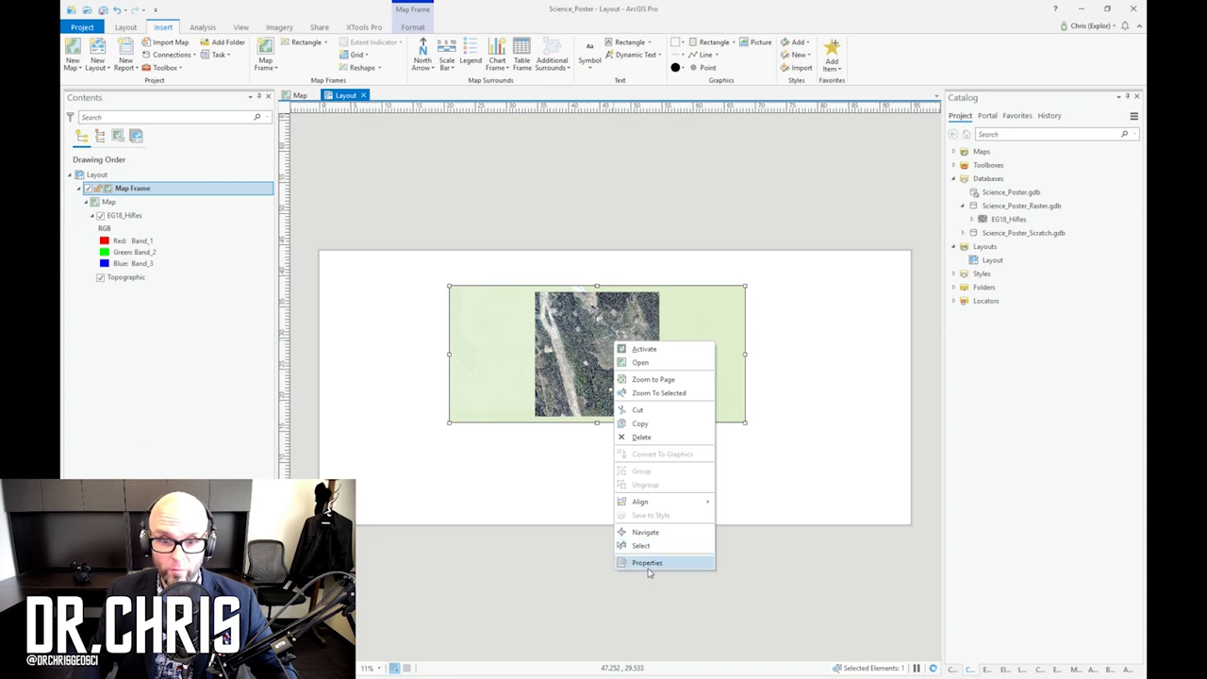
left_click(648, 563)
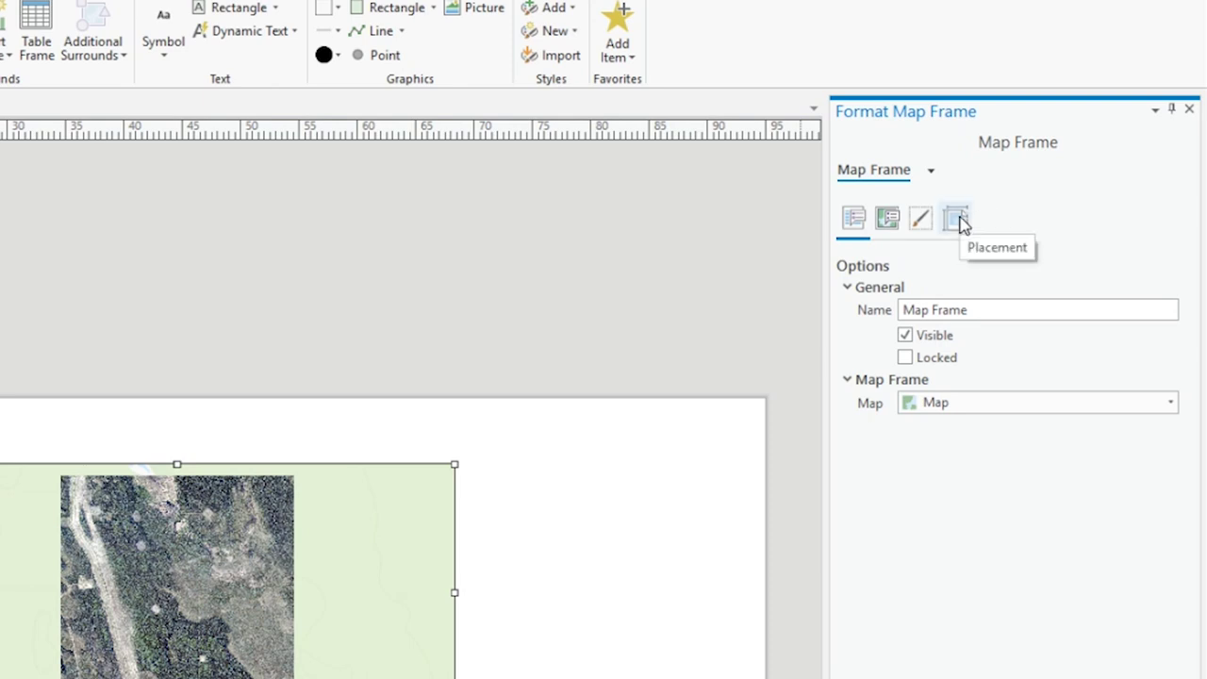
left_click(957, 220)
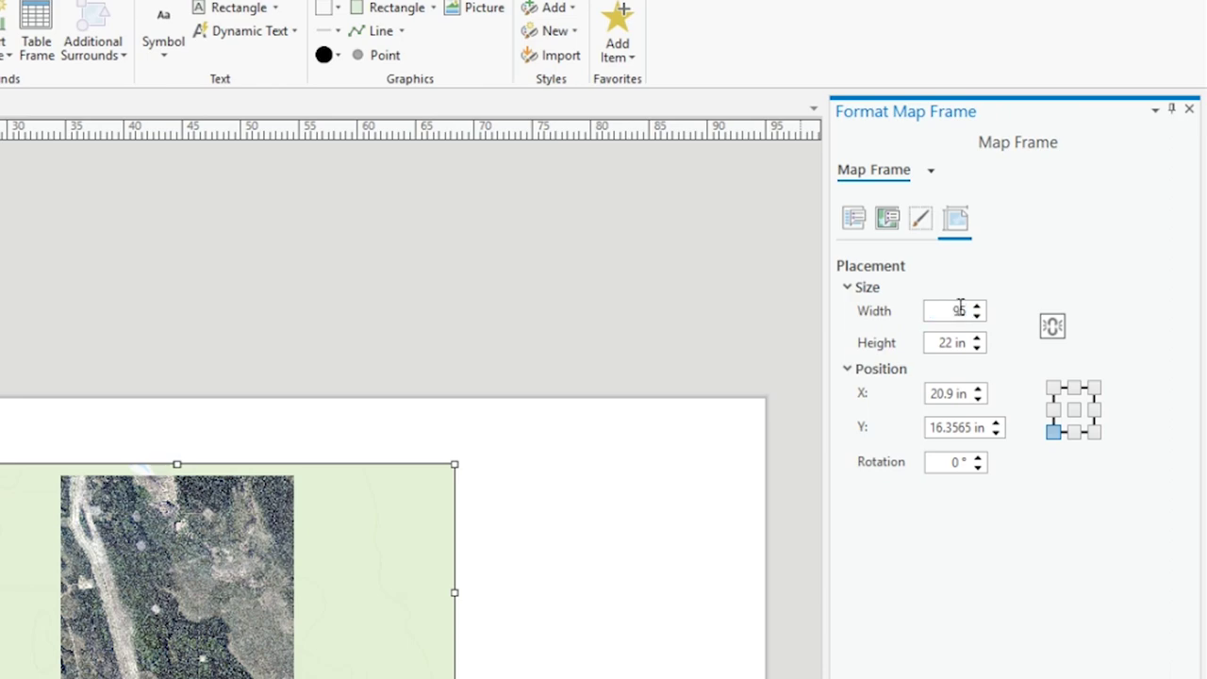
left_click(953, 342)
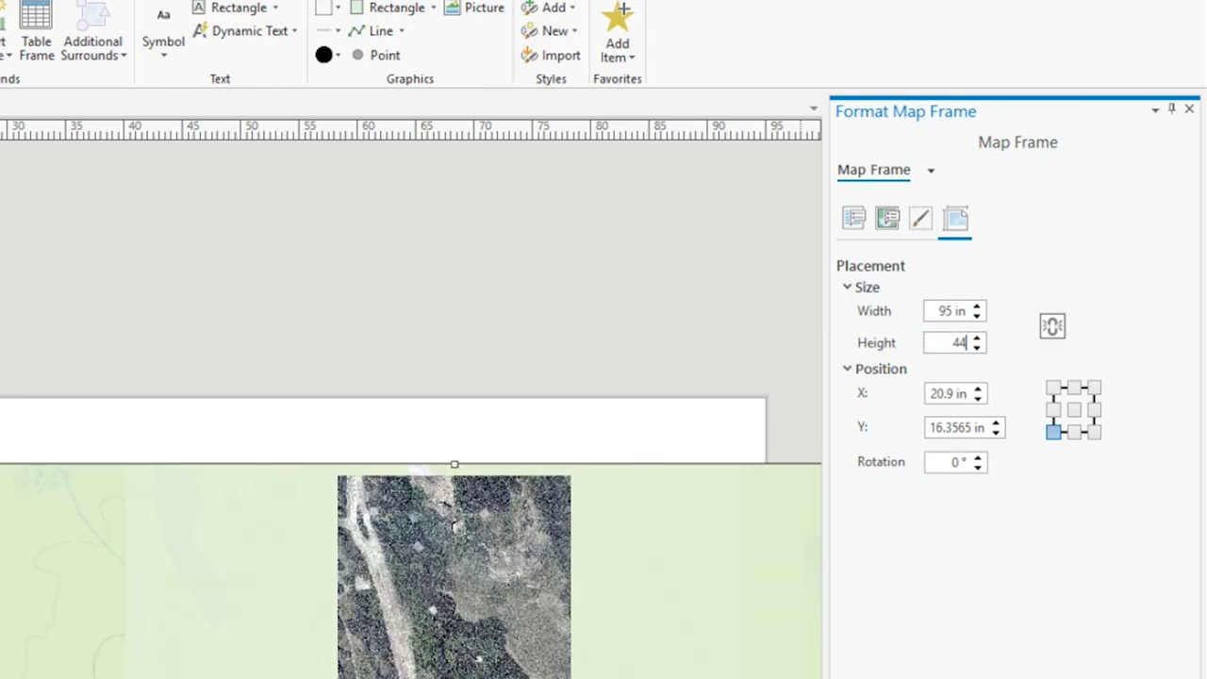
type("44")
key("Return")
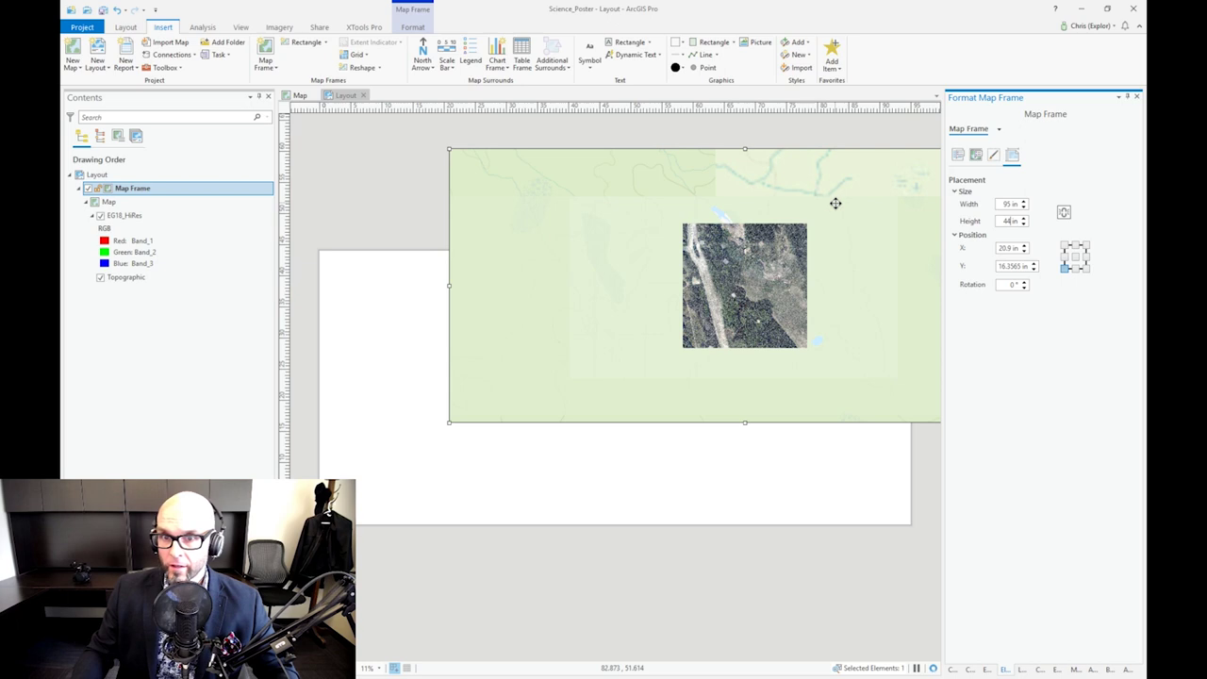
left_click_drag(743, 270, 707, 304)
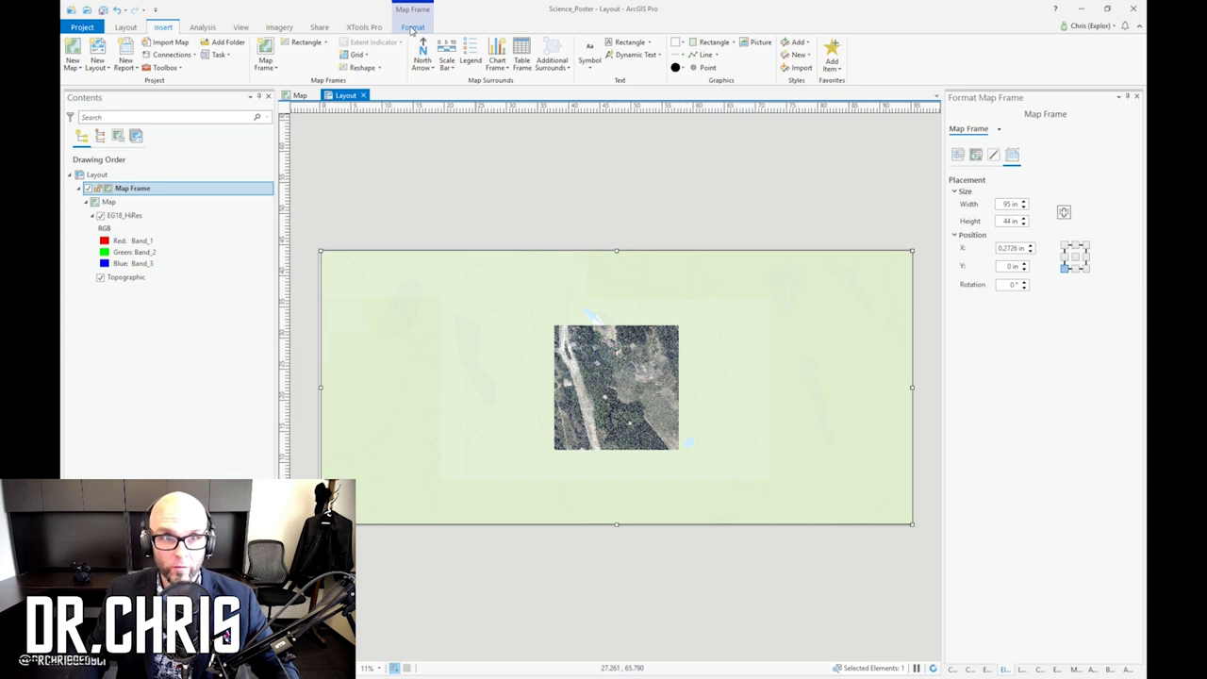
Align the map frame to the page's edges so it sits at X 0 in, Y 0 in
left_click(412, 28)
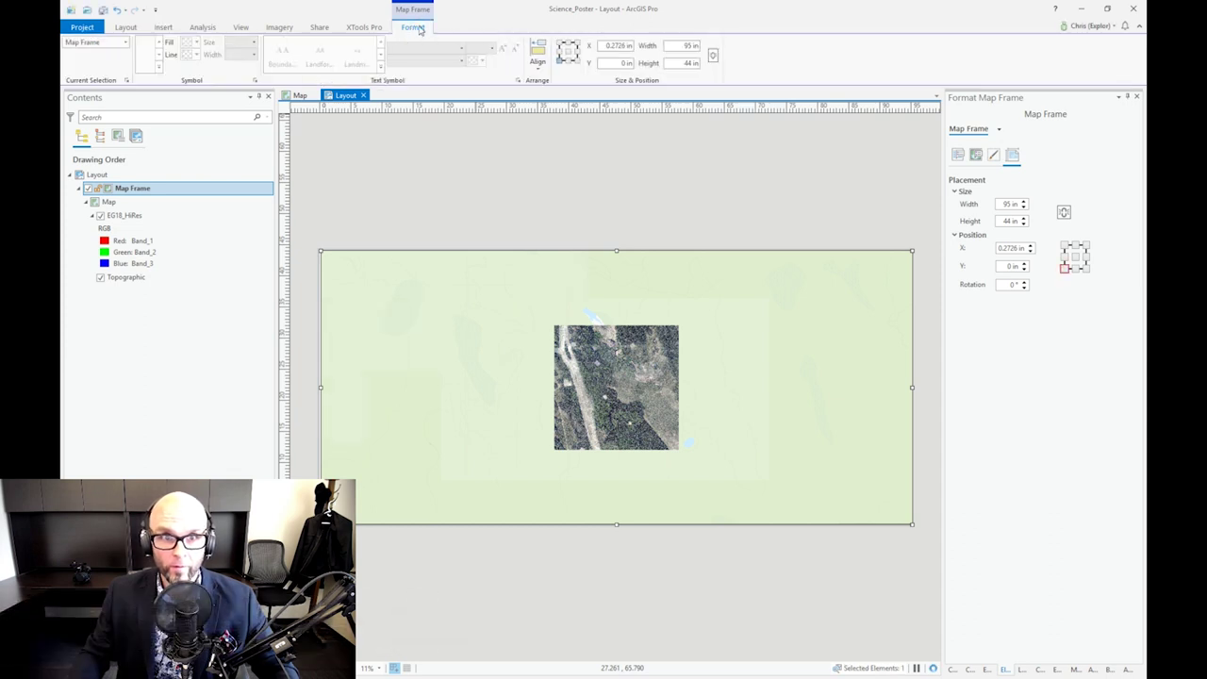
left_click(637, 71)
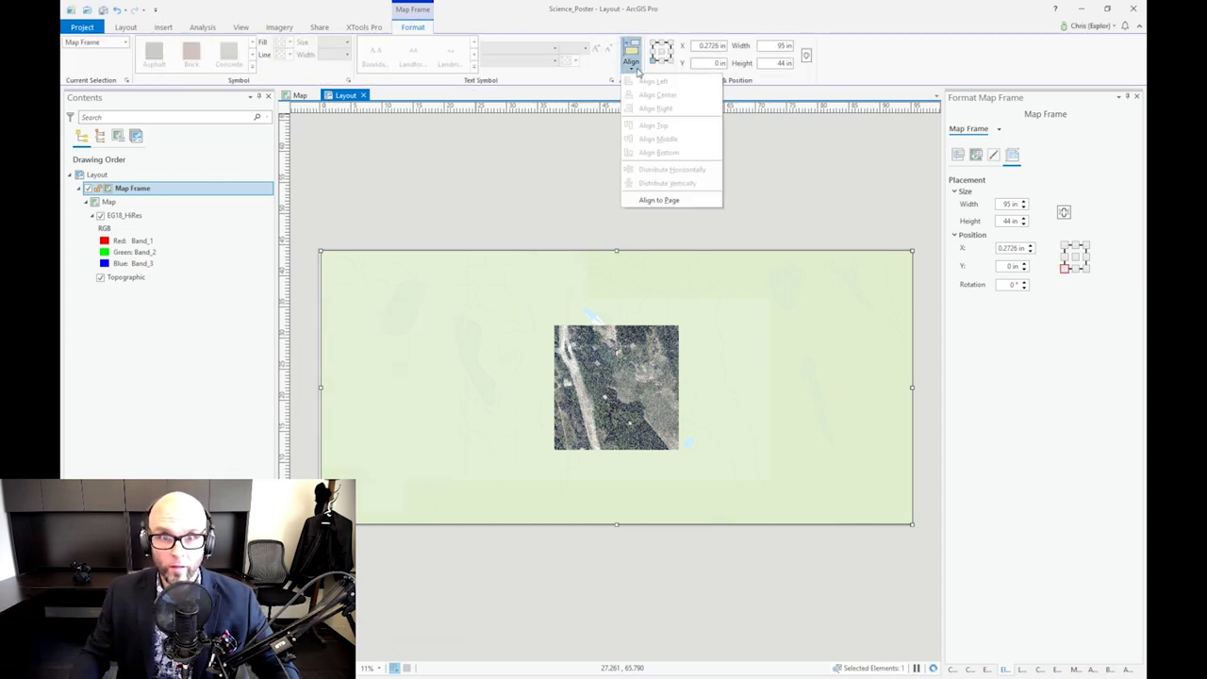
left_click(660, 200)
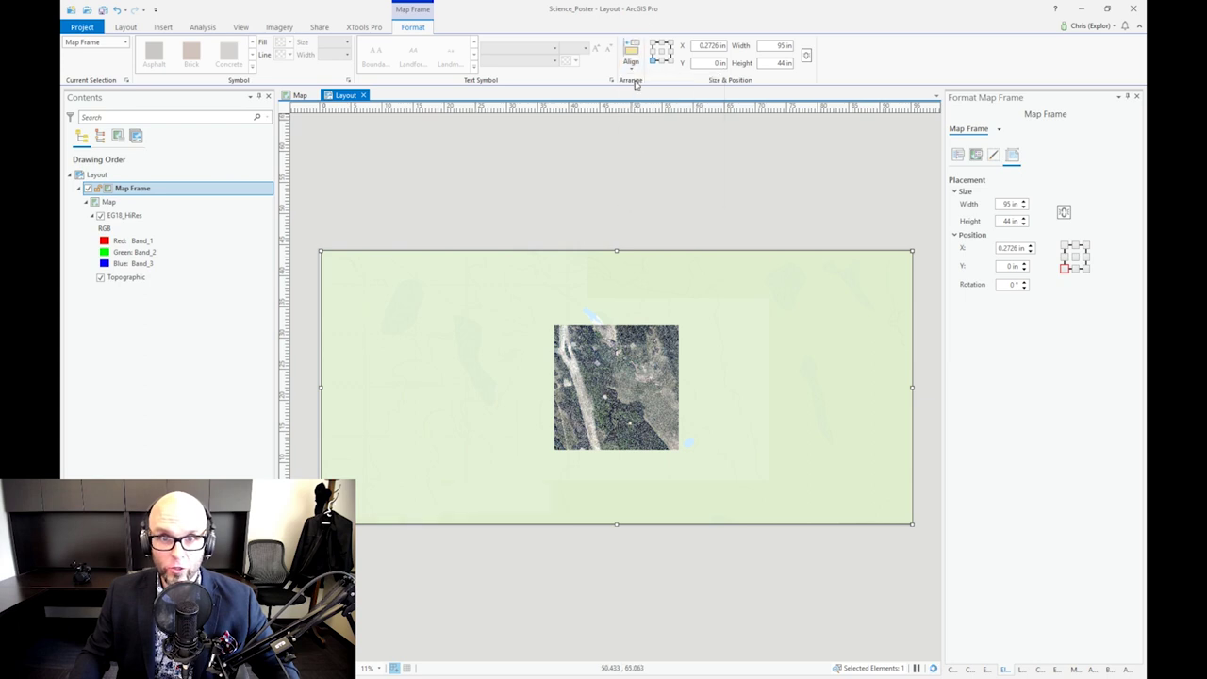
left_click(634, 76)
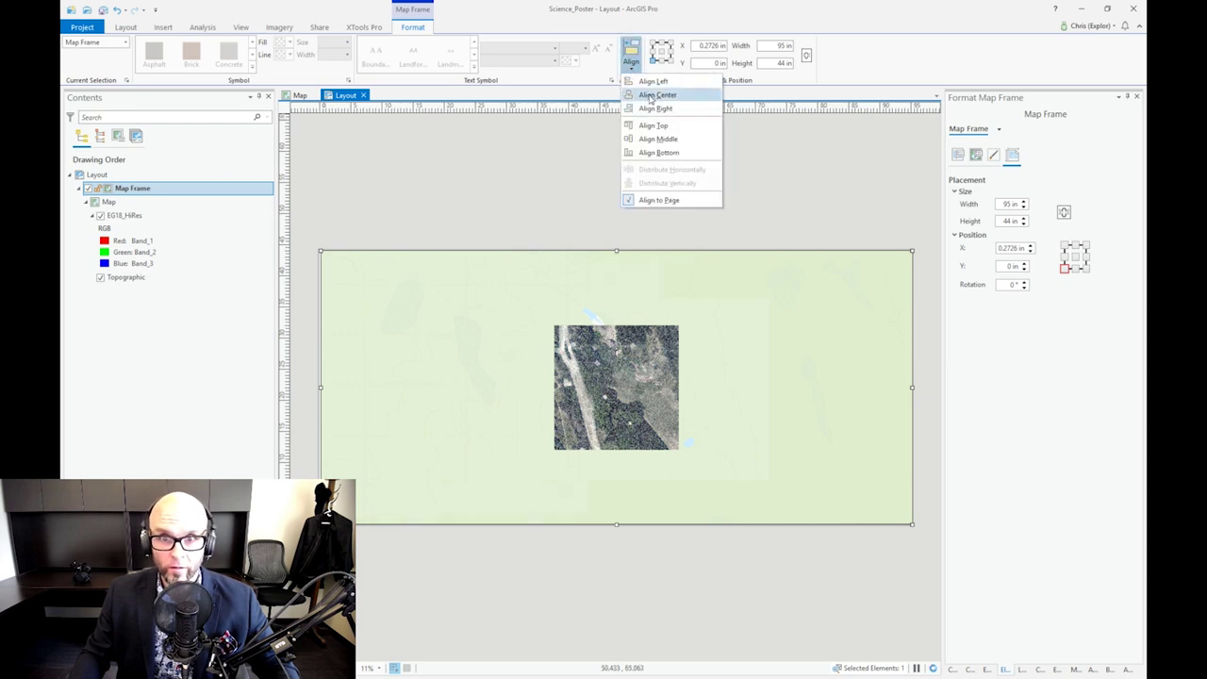
left_click(650, 82)
left_click(629, 72)
left_click(660, 140)
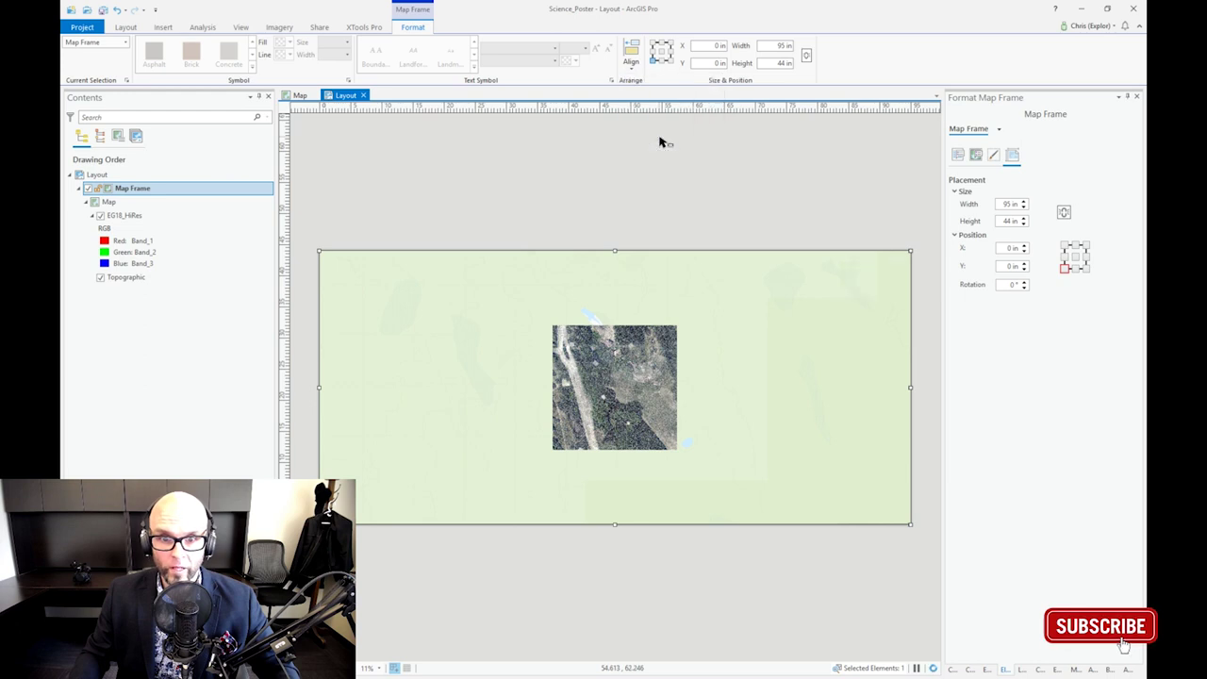
Activate the map frame and zoom and pan until the EG18_HiRes imagery fills it edge to edge
right_click(657, 275)
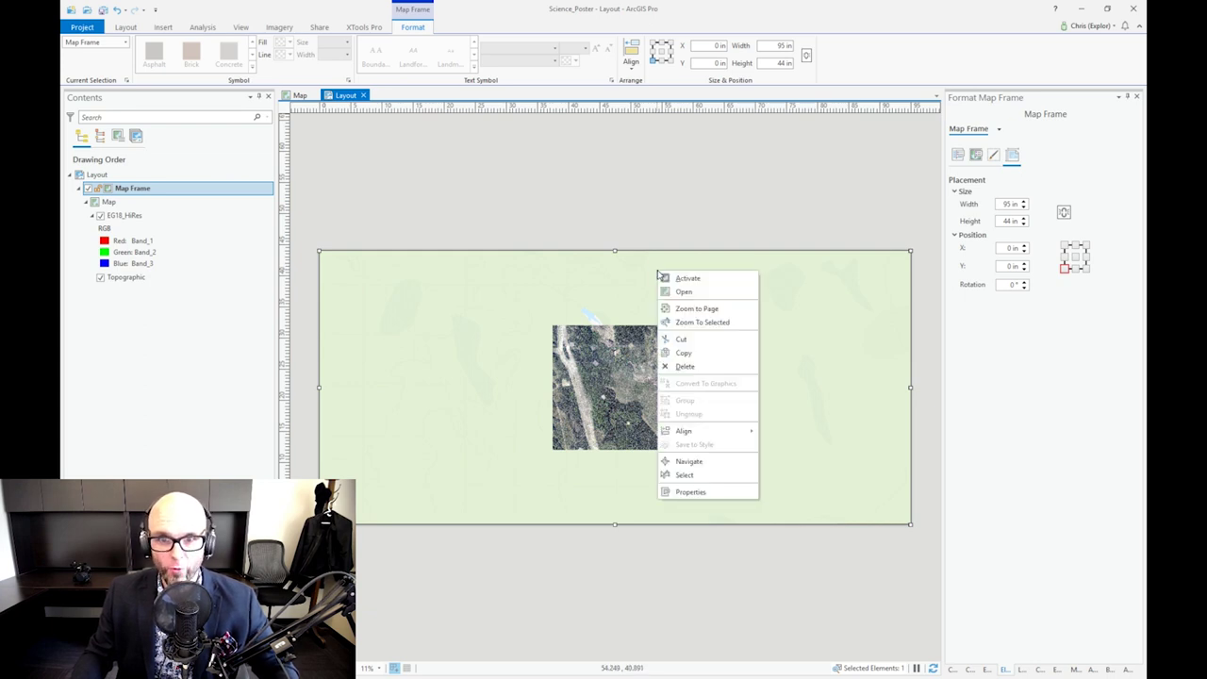
left_click(677, 279)
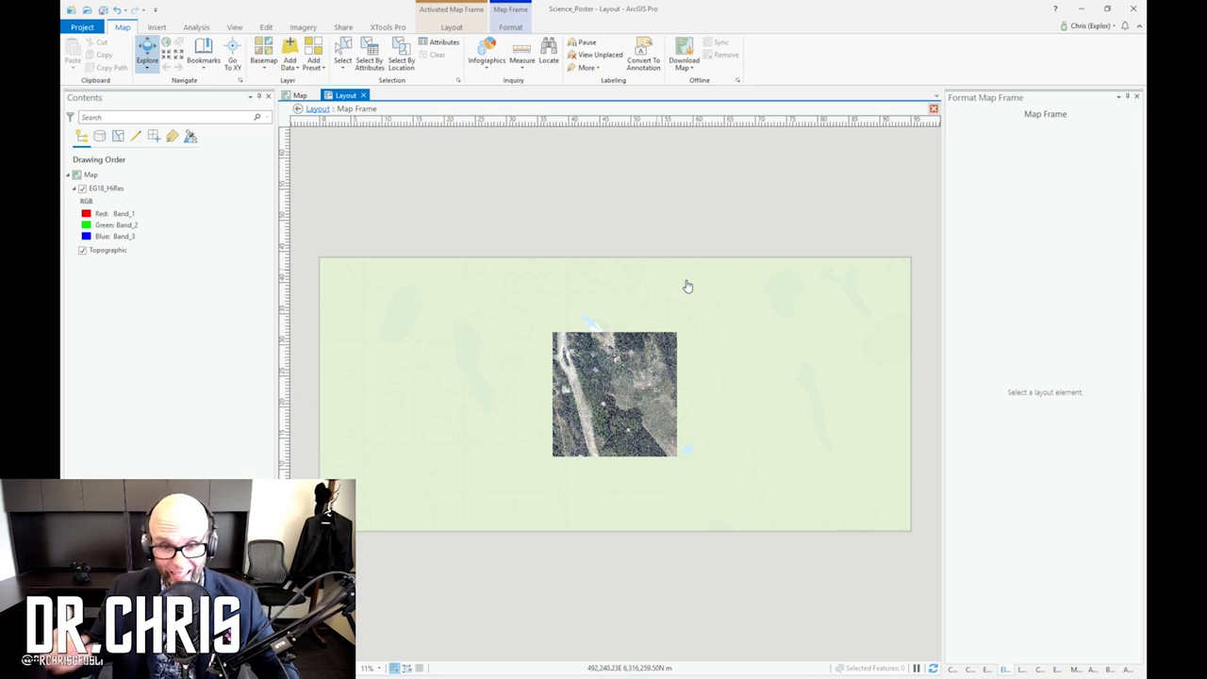
scroll(645, 396, "up", 3)
scroll(645, 396, "up", 2)
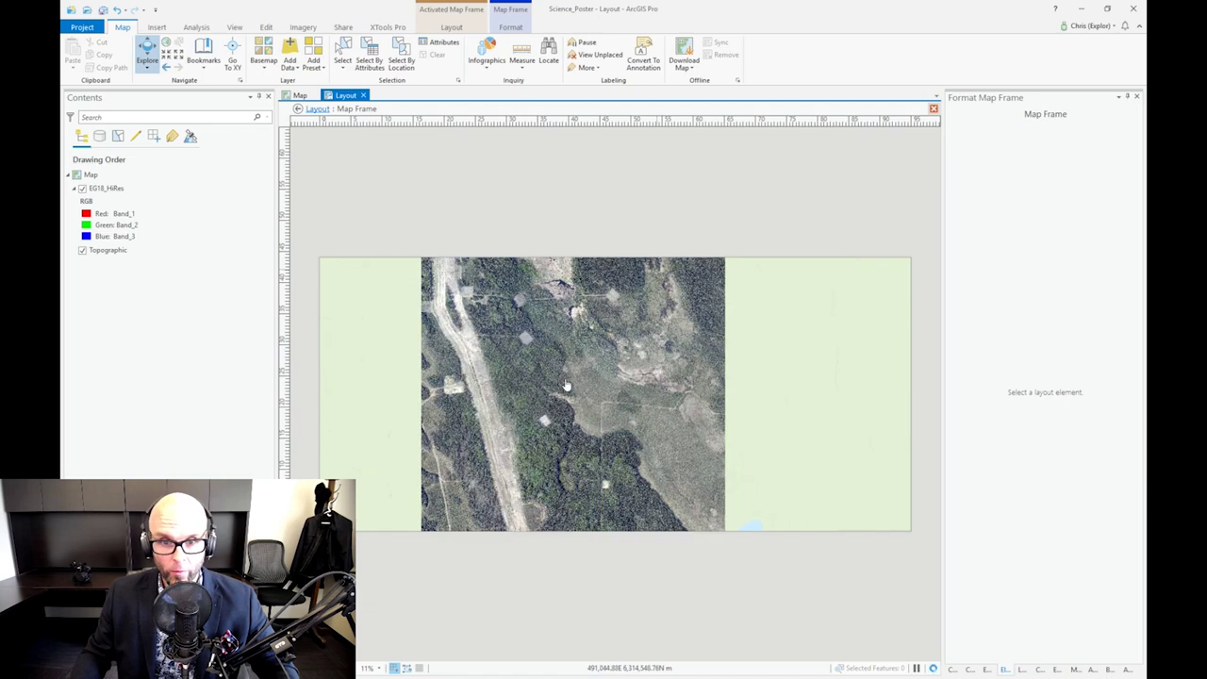
scroll(583, 387, "up", 3)
left_click_drag(583, 387, 623, 388)
scroll(623, 388, "up", 2)
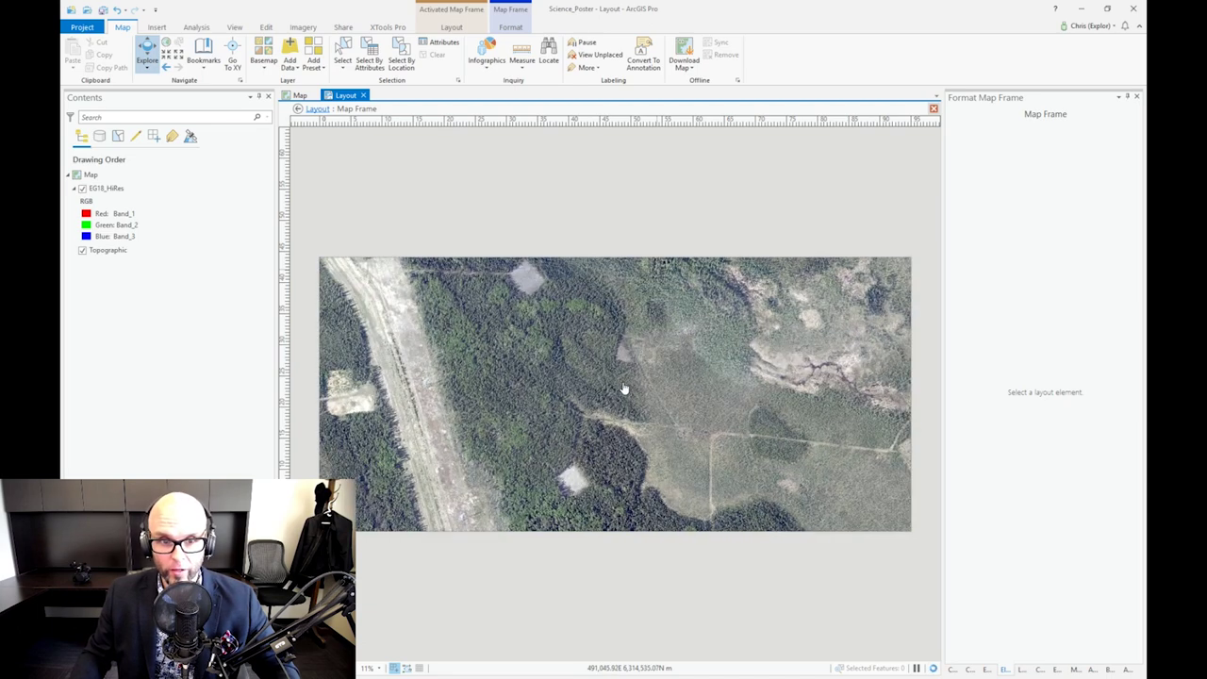
left_click_drag(681, 353, 680, 360)
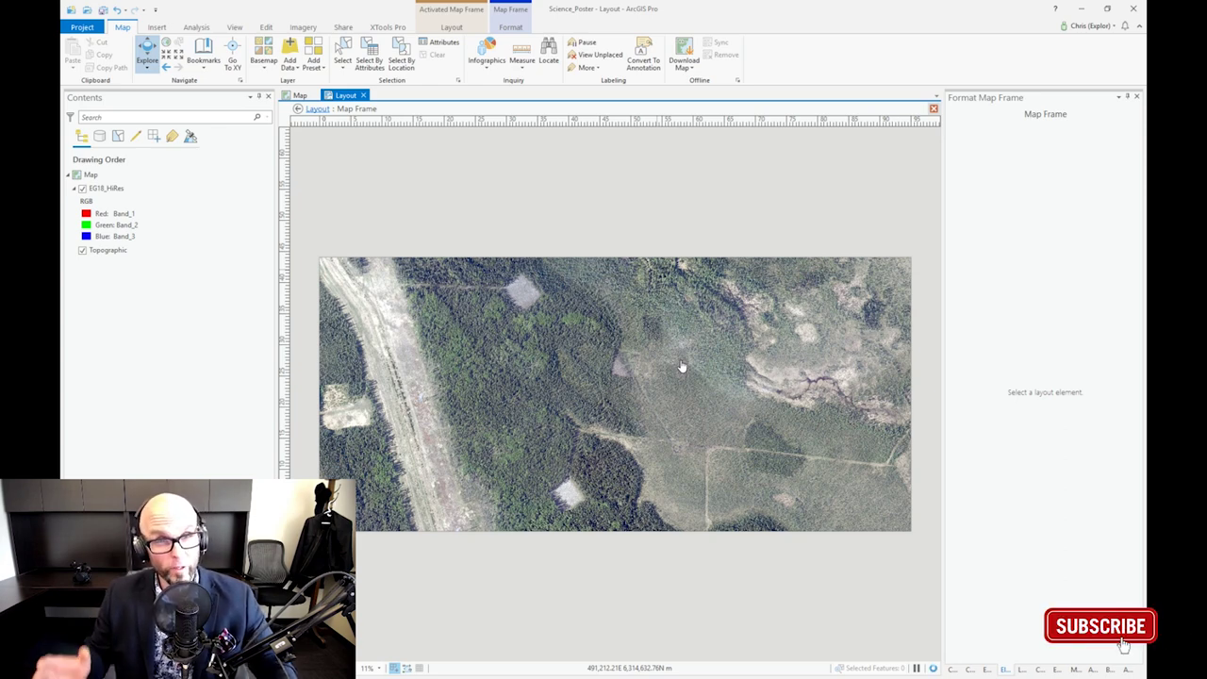
left_click(317, 109)
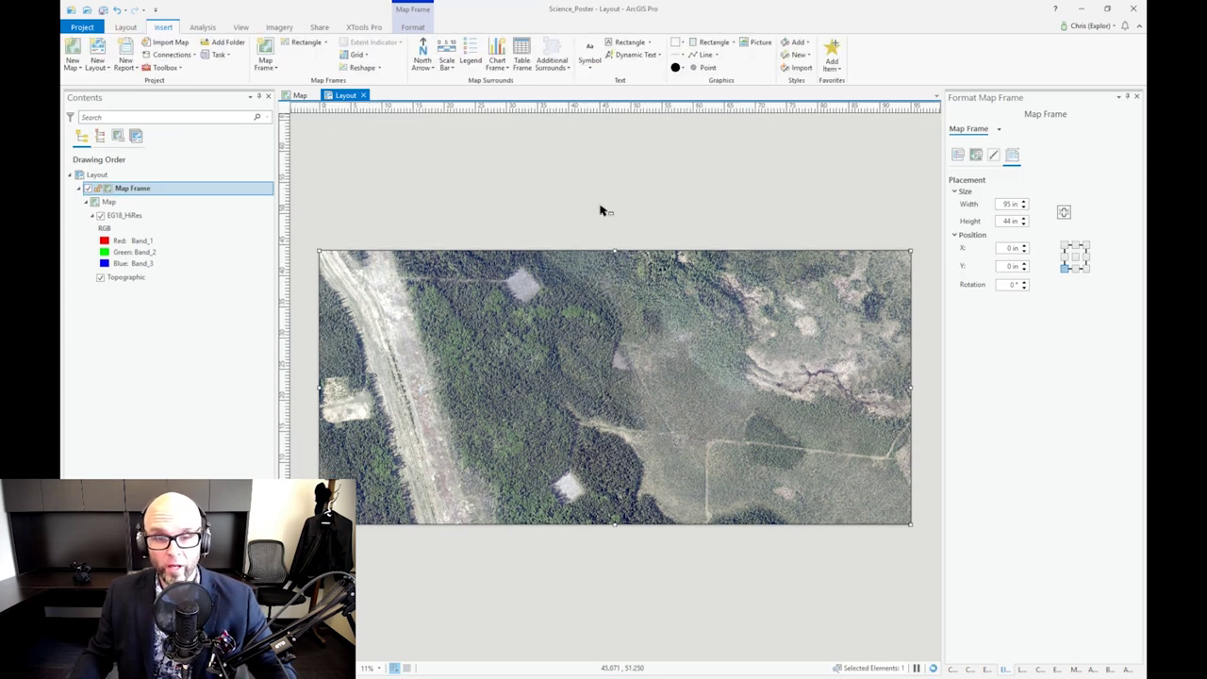